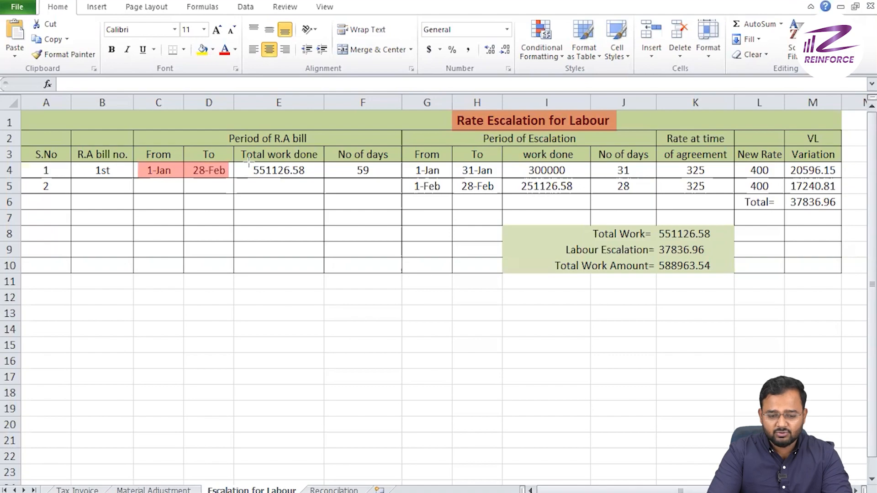
Step: Highlight the total work done in row 4 and both escalation period rows with their dates and work done amounts
drag(249, 162, 311, 179)
click(344, 184)
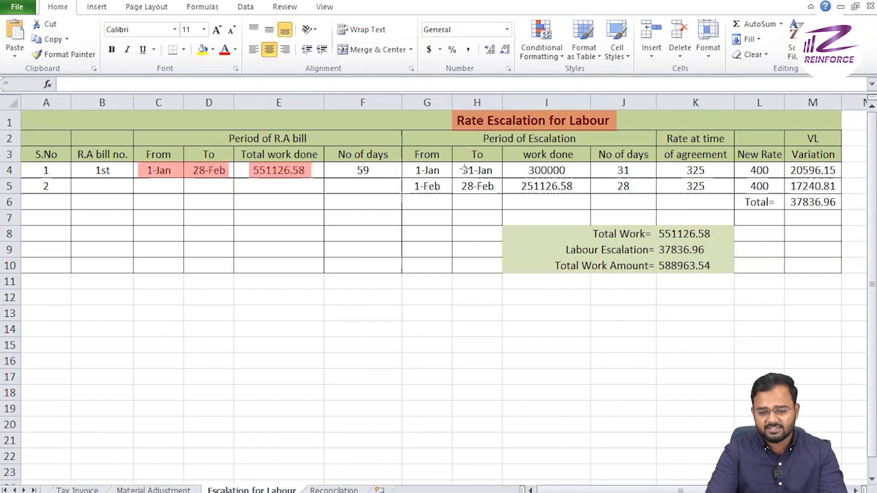
drag(409, 162, 582, 178)
click(420, 192)
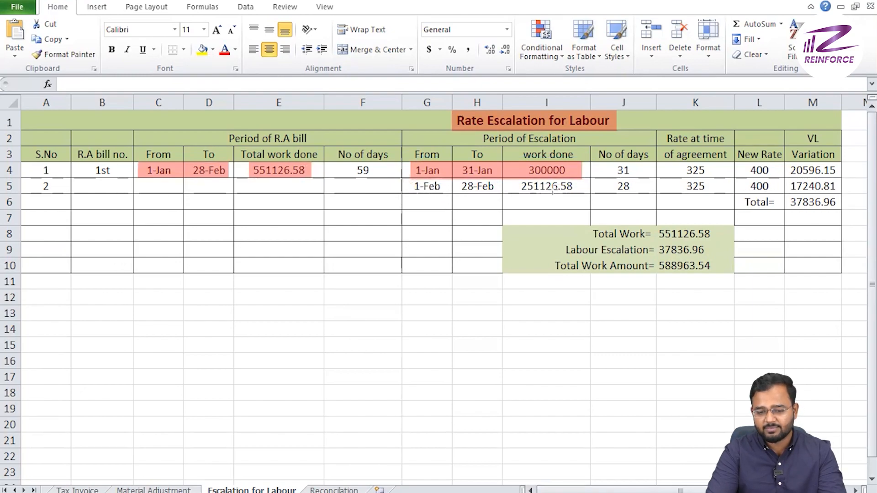
drag(407, 178, 587, 195)
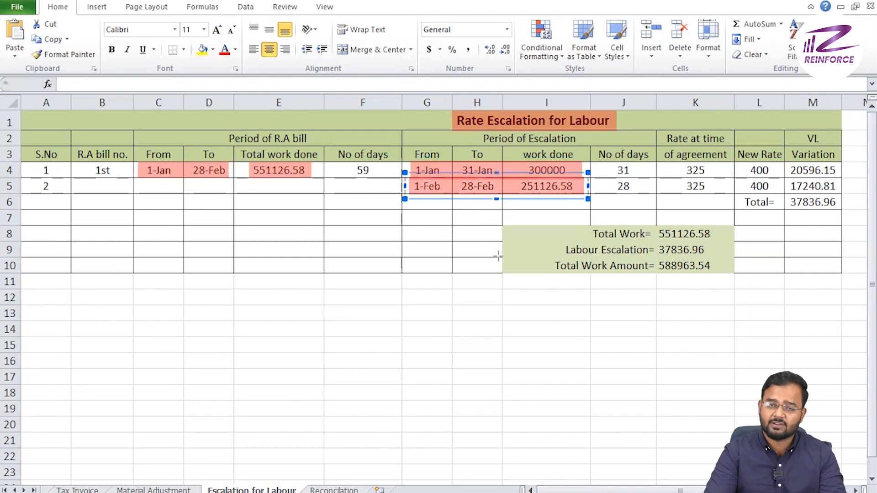
click(474, 264)
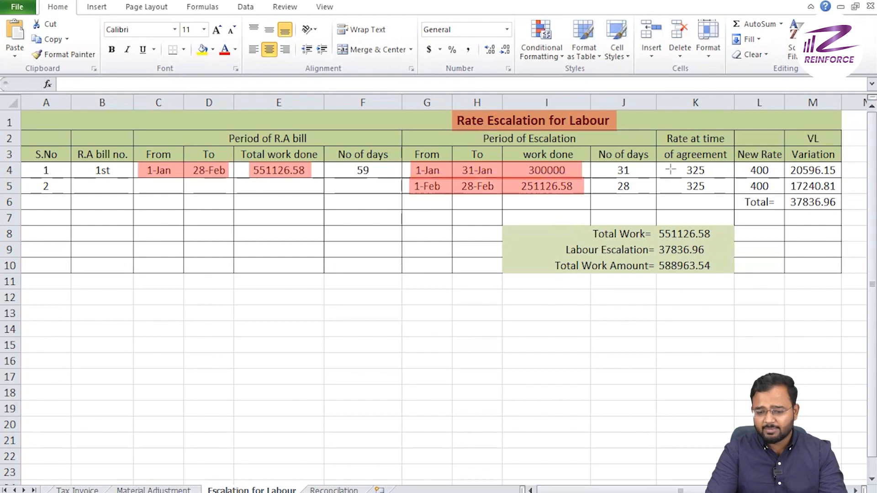
Step: Highlight the "Rate at time of agreement" heading and the two rates beneath it in red
drag(662, 130, 735, 160)
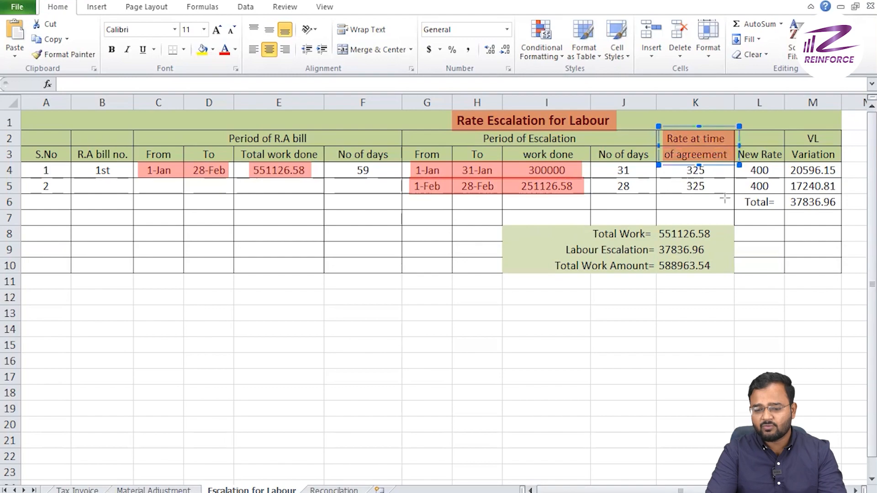
click(724, 199)
drag(679, 157, 715, 197)
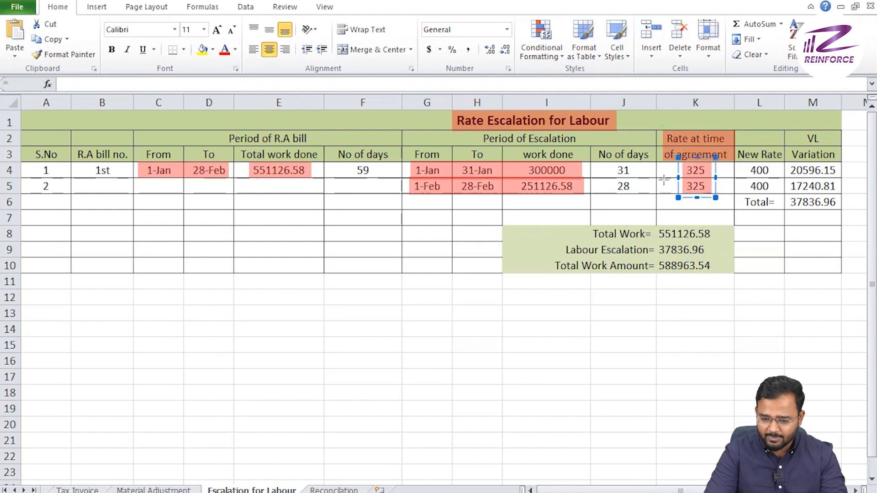
click(665, 181)
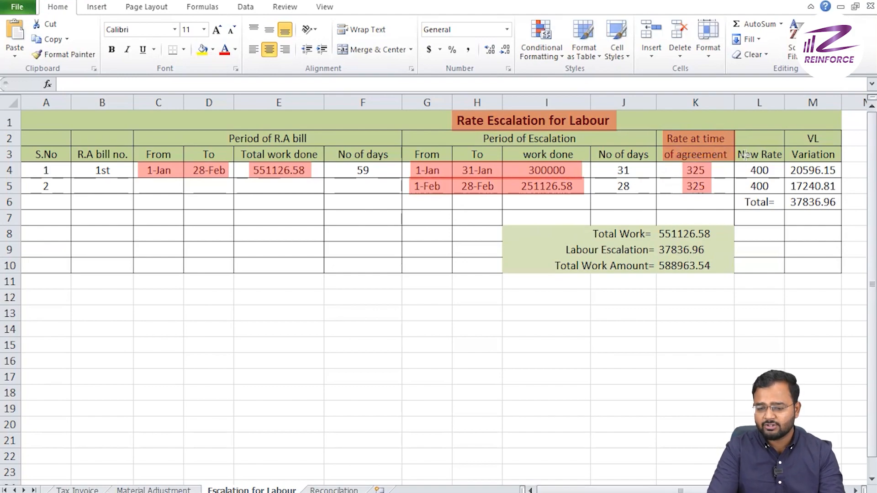
Step: Highlight the New Rate heading with its two rates, and the variation amounts including their total
drag(736, 147, 784, 160)
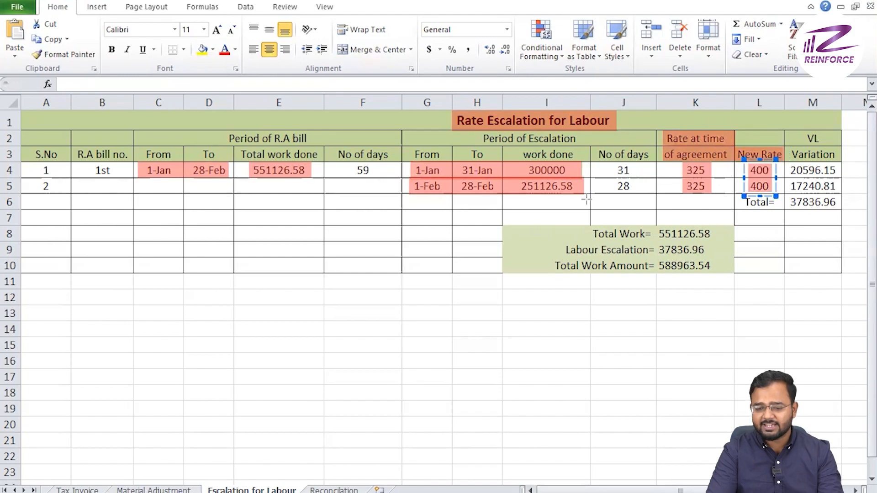
click(586, 200)
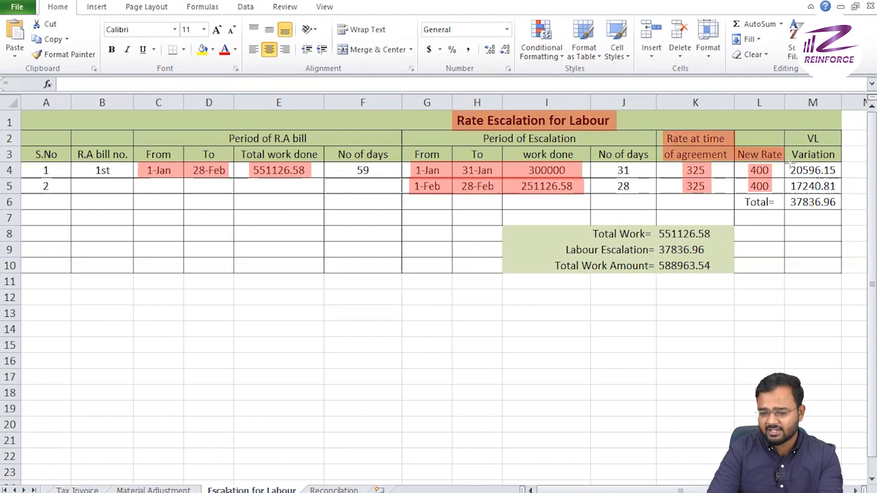
drag(786, 157, 844, 209)
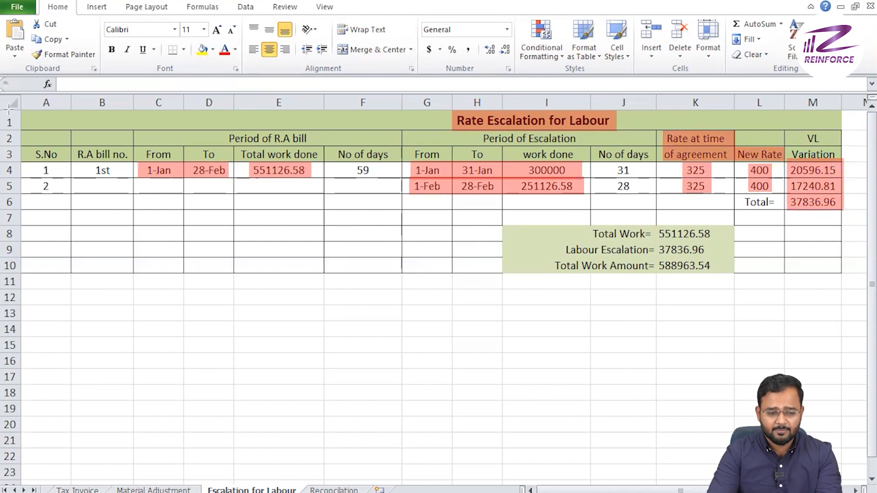
Step: Add a text note below the table reading "JAN = 300000 (15% CPOH INCLUDED)" and widen it to fit on one line
drag(152, 276, 390, 301)
text(JAN = )
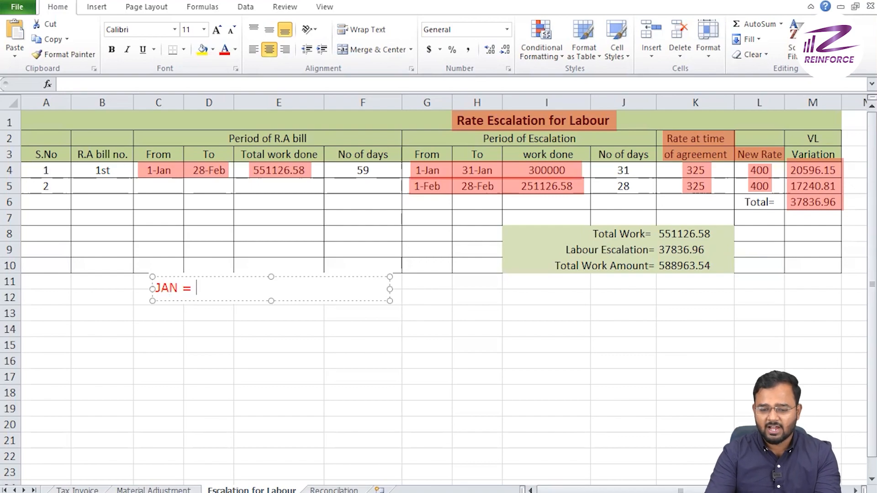
text(300000)
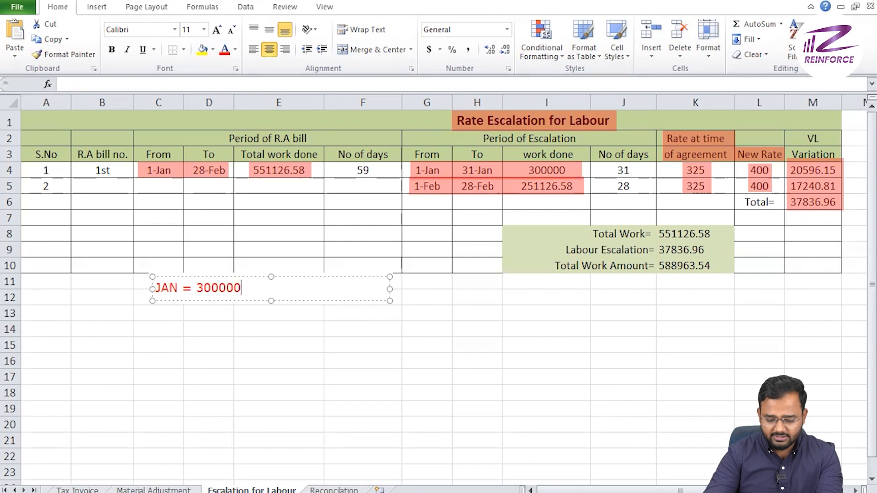
text( ()
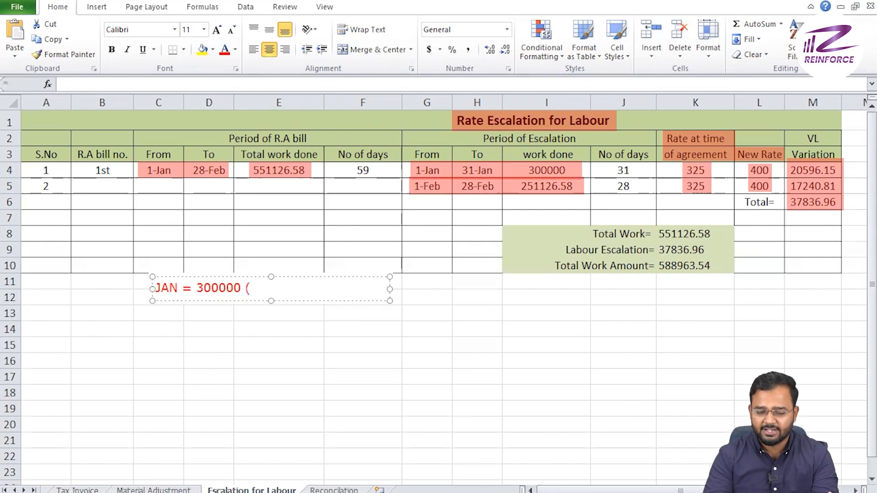
text(15%)
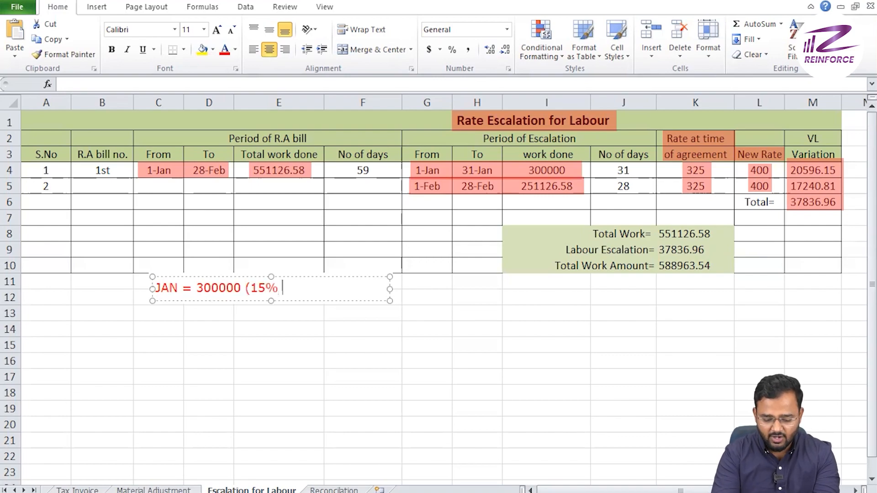
text( CP)
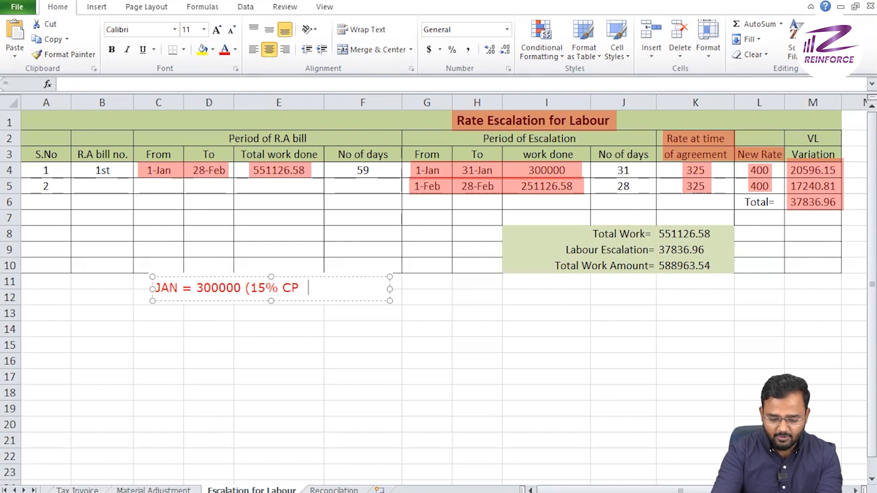
text(OH INC)
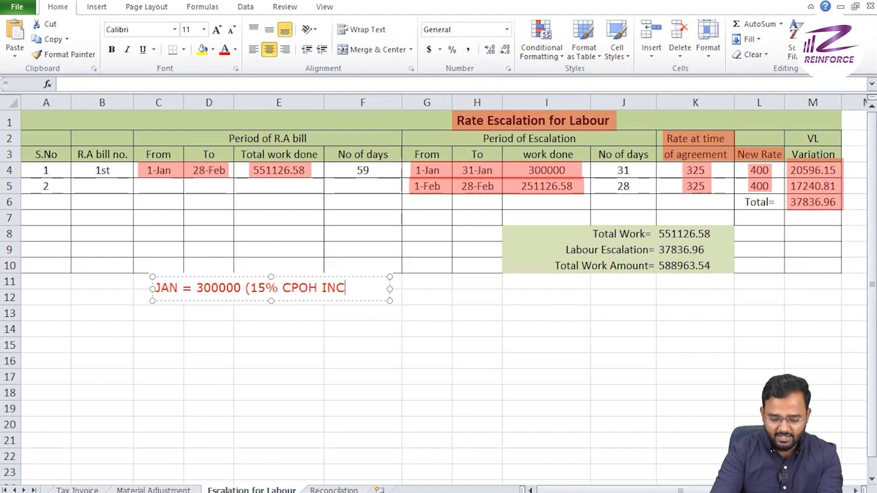
text(LUDED))
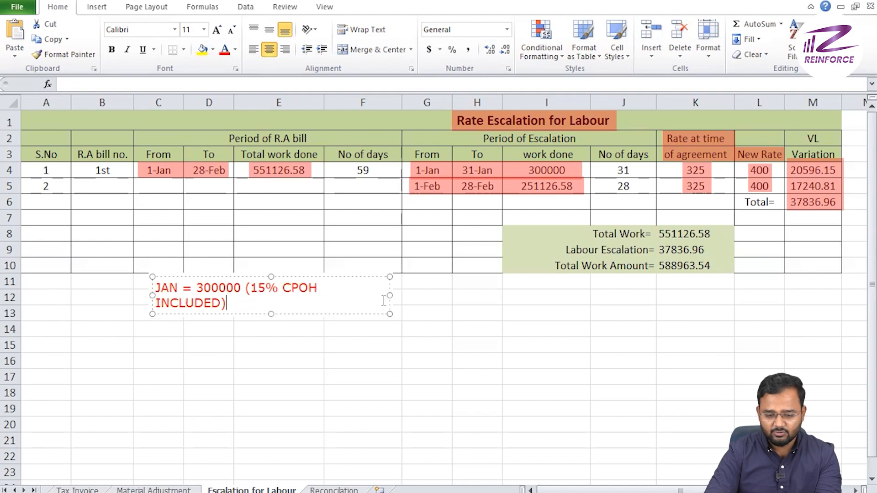
drag(389, 297, 455, 293)
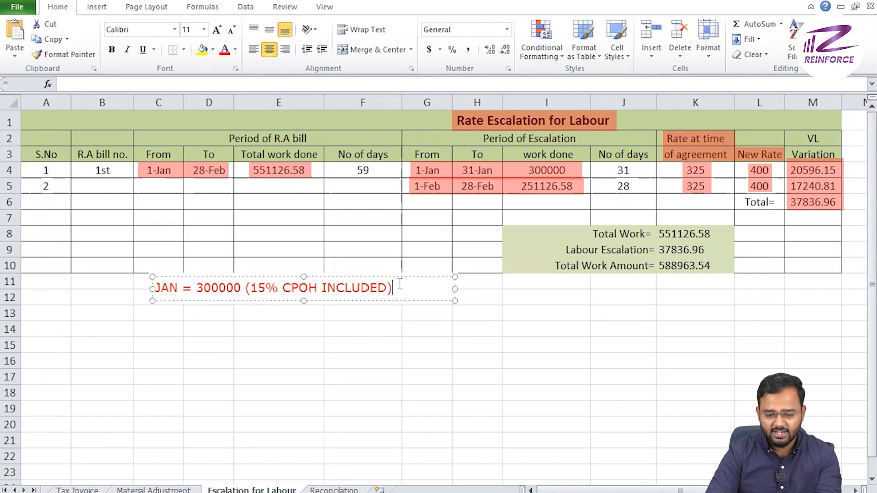
Step: Leave a blank line in the January note and add the calculation "= 0.85*300000" beneath it
key(Return)
key(Return)
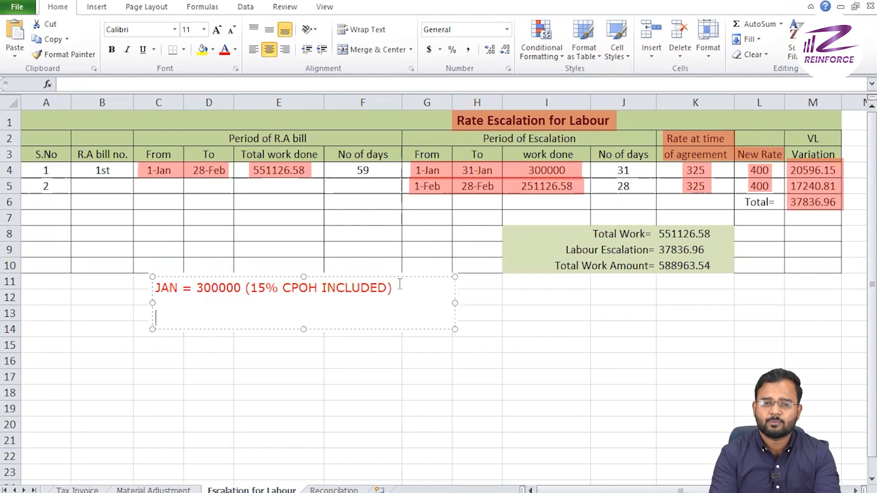
text(=)
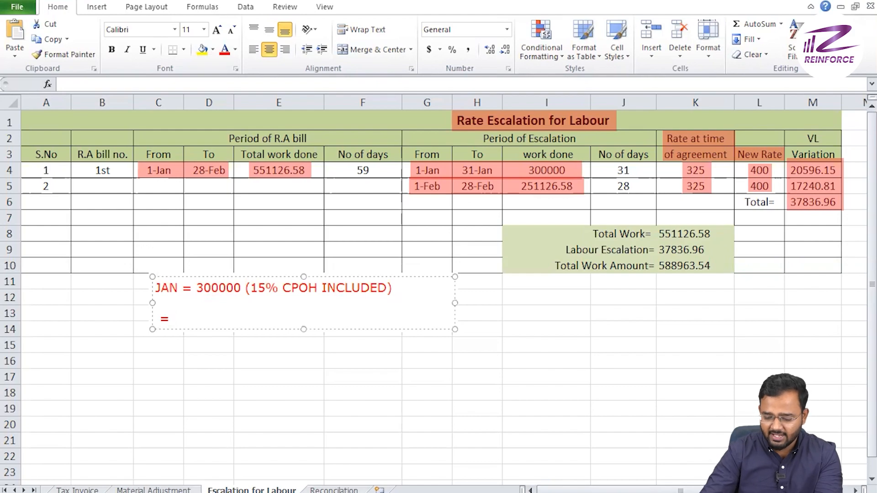
text( 0.85*3)
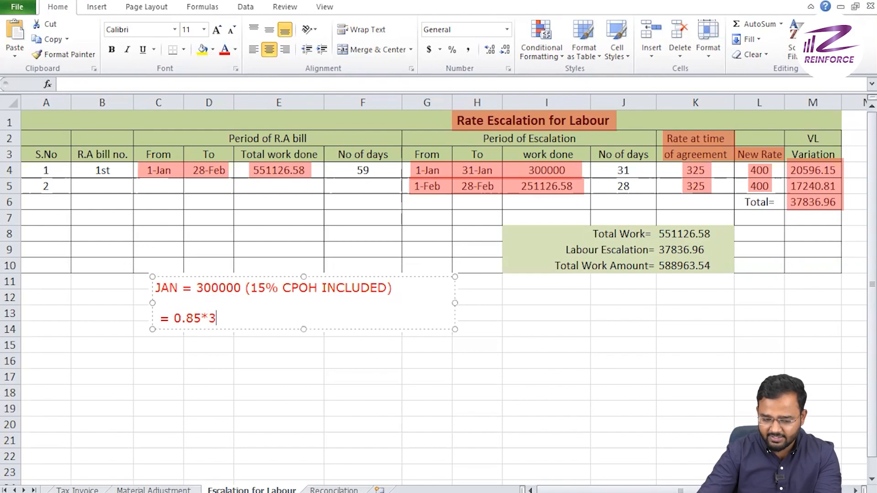
text(00000)
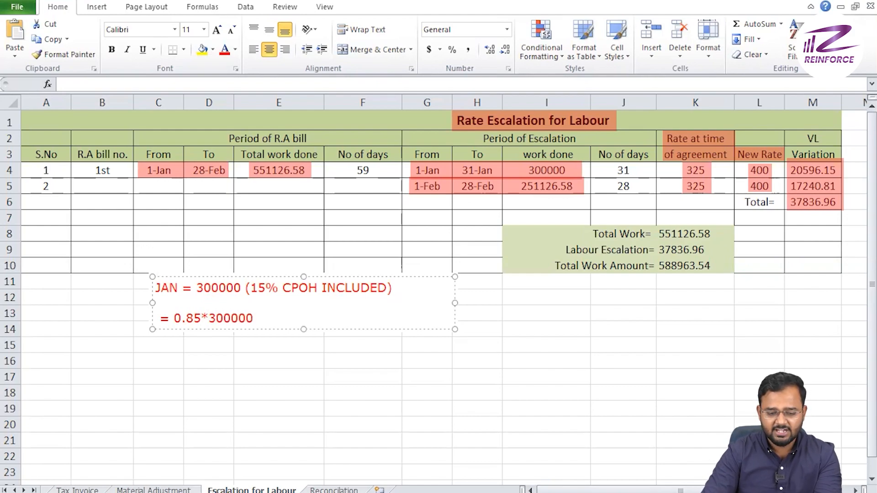
Step: Enclose 0.85*300000 in parentheses in the January note's calculation line
drag(174, 318, 257, 321)
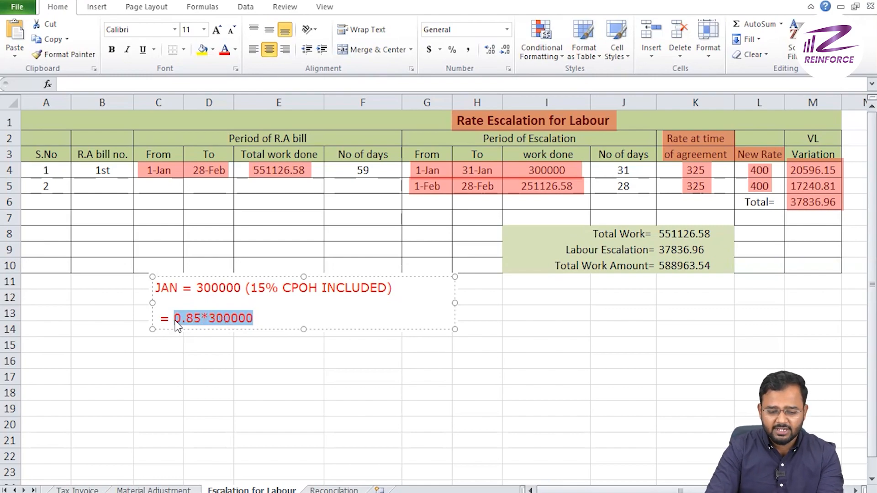
click(260, 318)
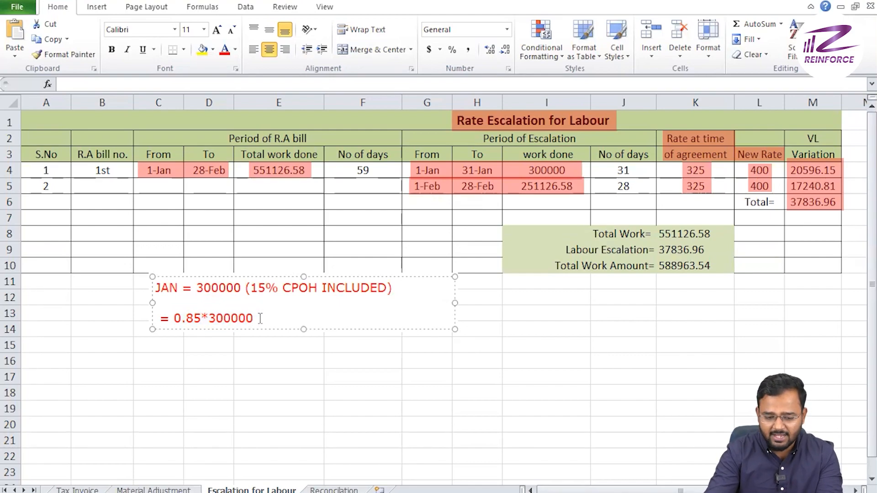
text())
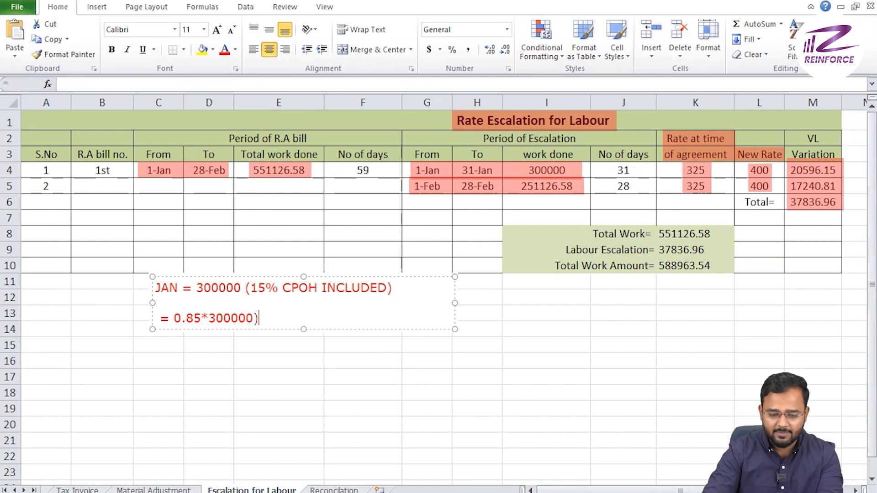
click(175, 318)
text(()
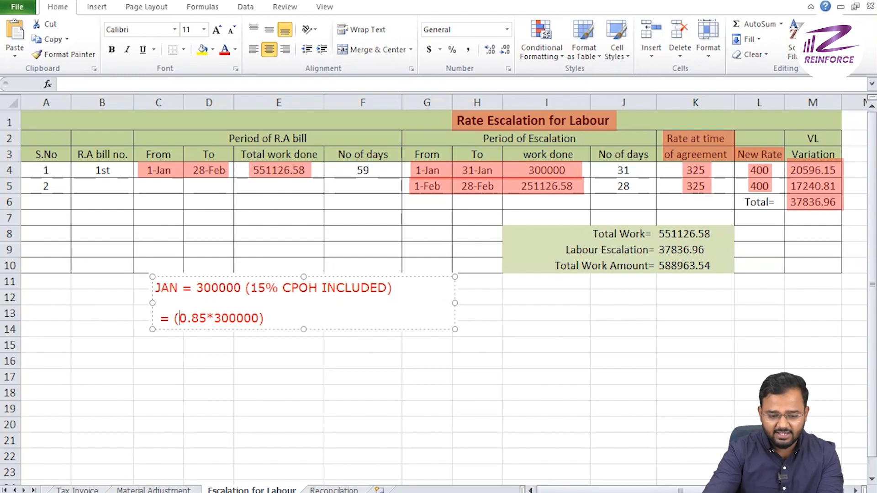
click(270, 319)
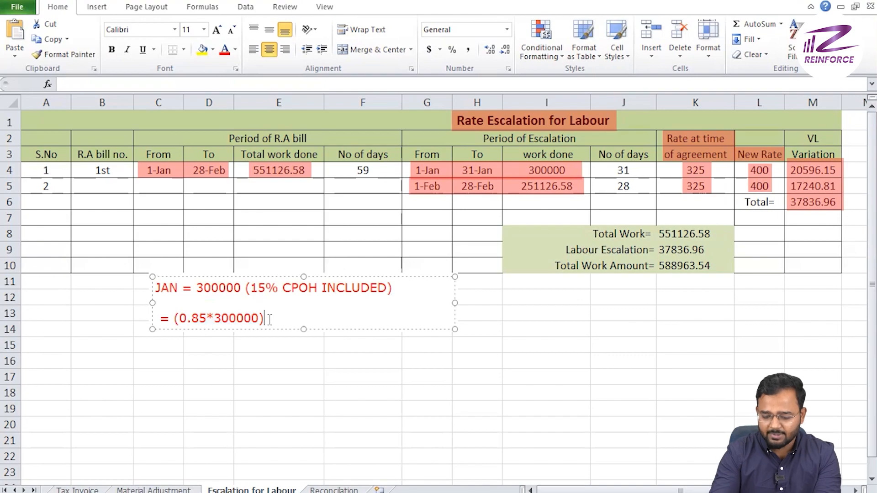
Step: Extend the January calculation with the factor "*(35/100)" and finish editing the note
text(*)
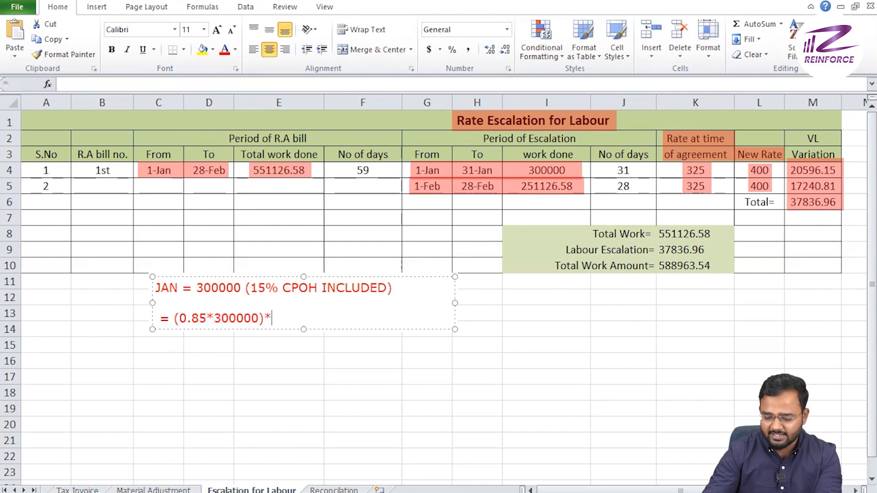
text(.35)
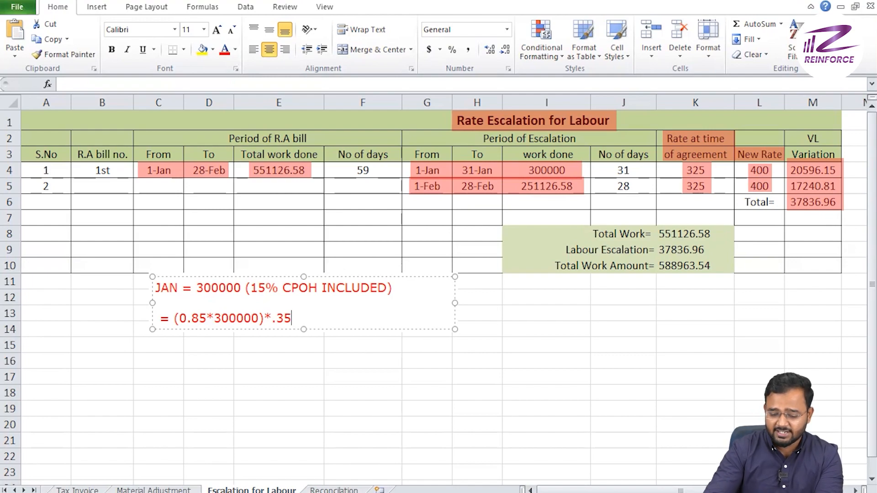
key(BackSpace)
key(BackSpace)
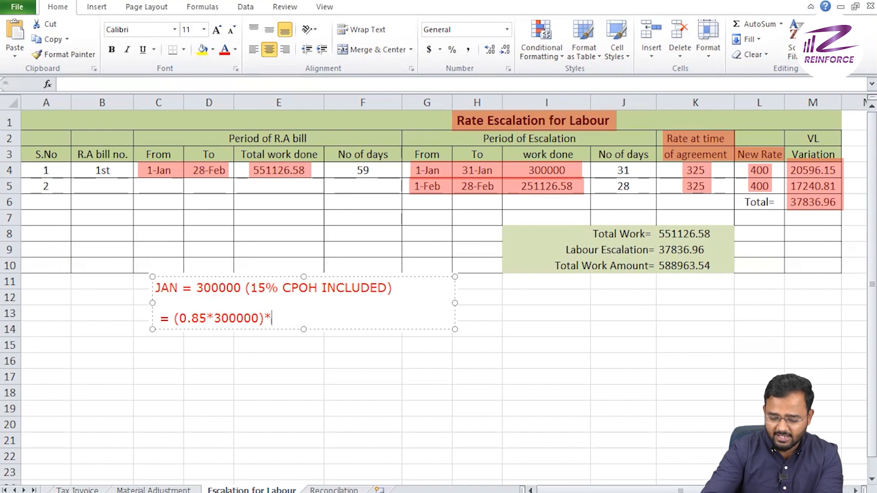
text(()
text(3)
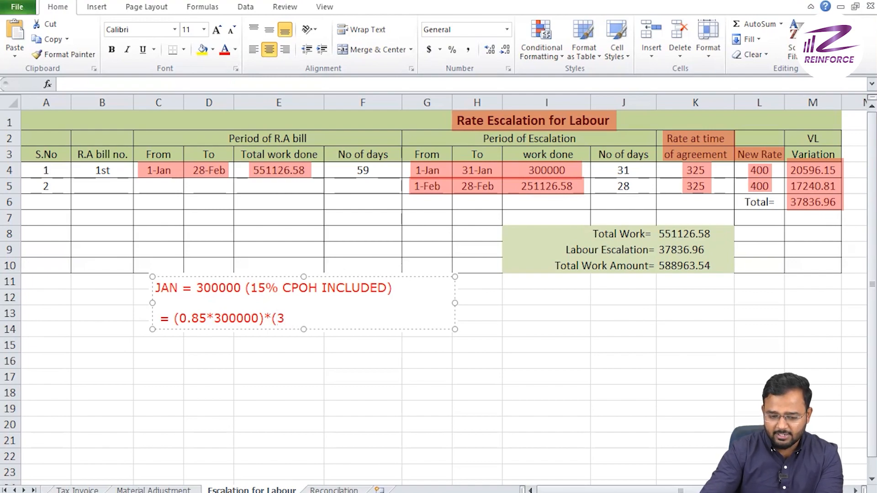
text(5/100)
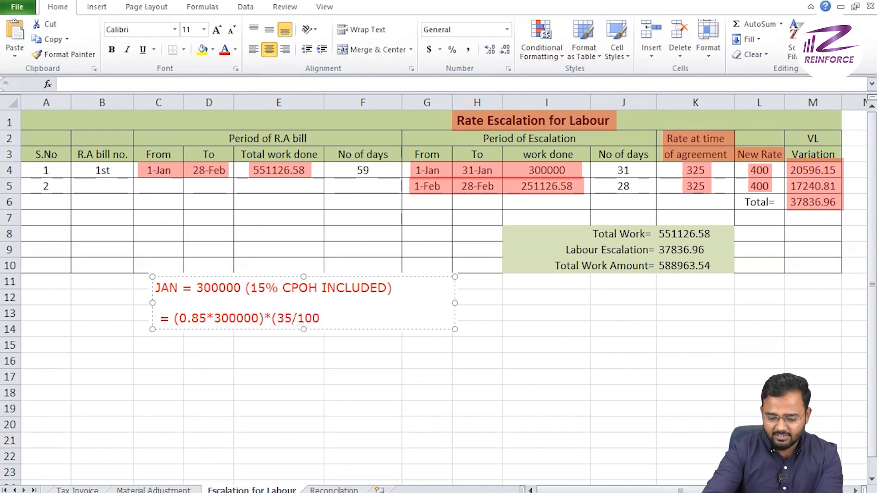
text())
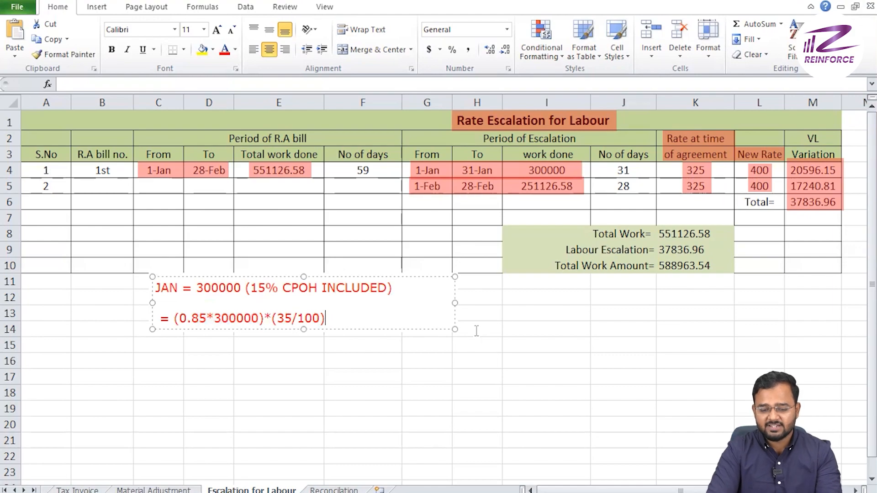
click(518, 322)
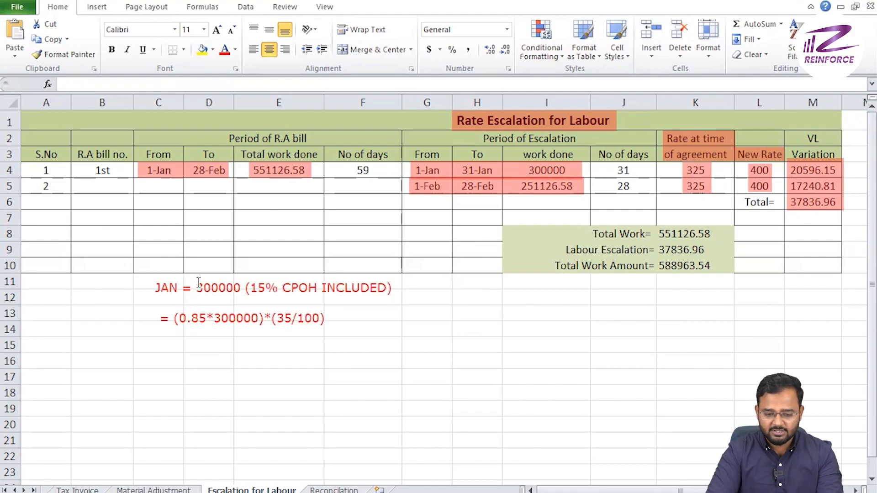
Step: Add a second text note beneath the green summary block with the lines "OLD = 100 RS" and "NEW = 125"
click(481, 310)
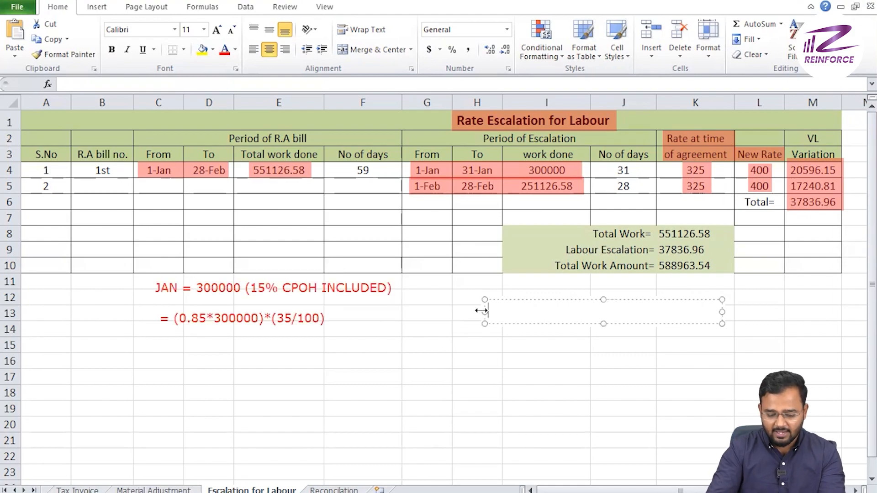
text(OLD)
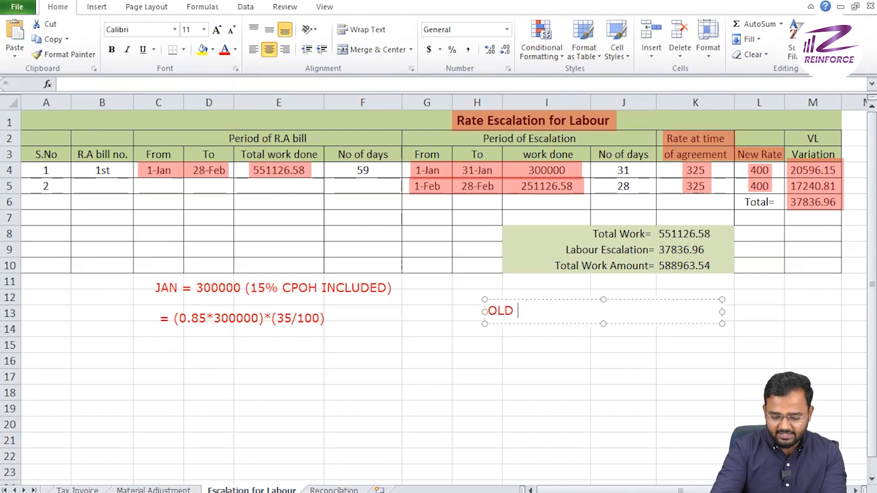
text( = 100 RS)
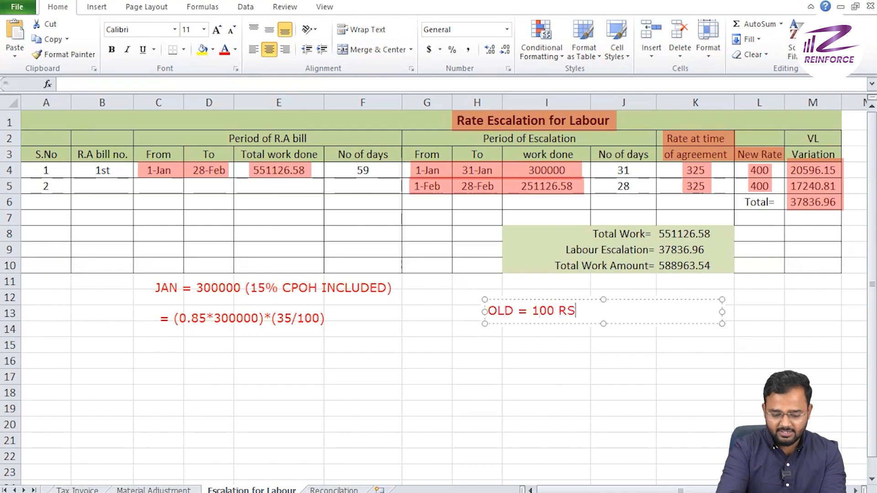
key(Return)
text(NEW )
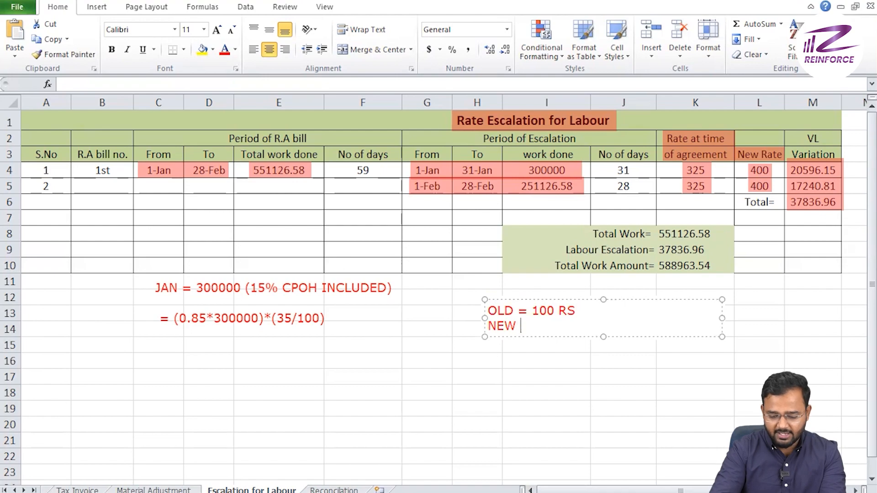
text(= 125)
key(Return)
key(Return)
text(=)
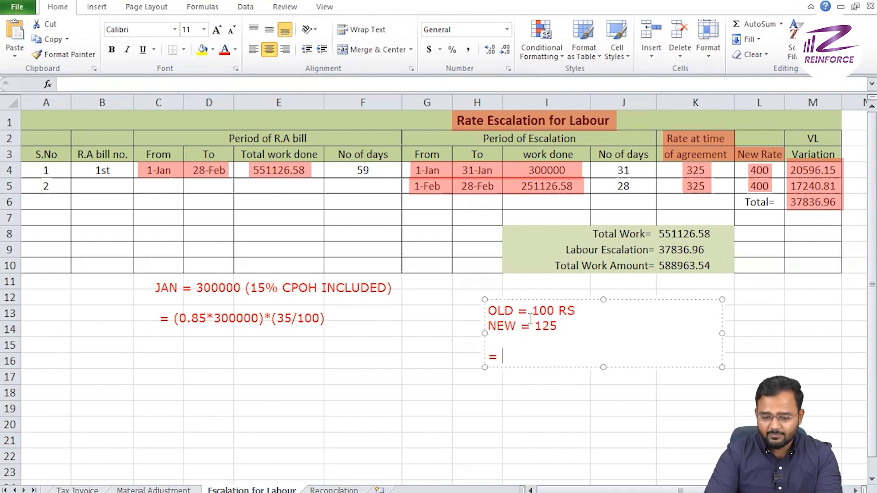
drag(533, 325, 566, 326)
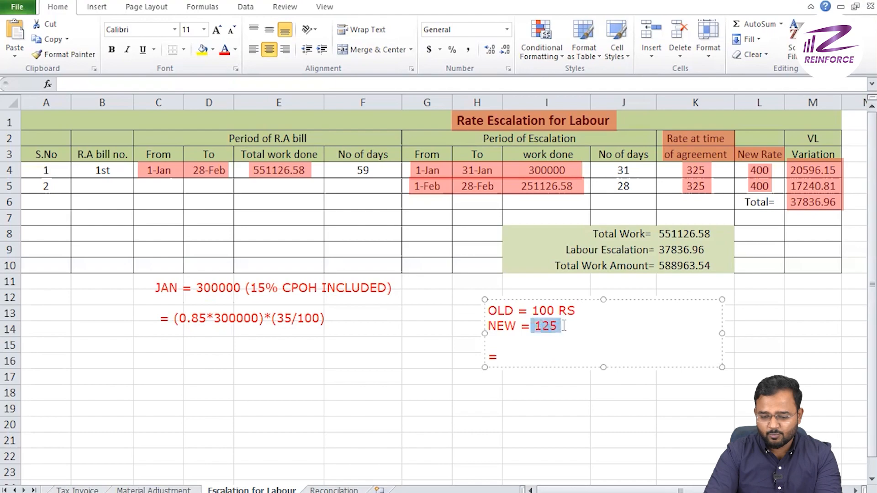
click(508, 360)
text(()
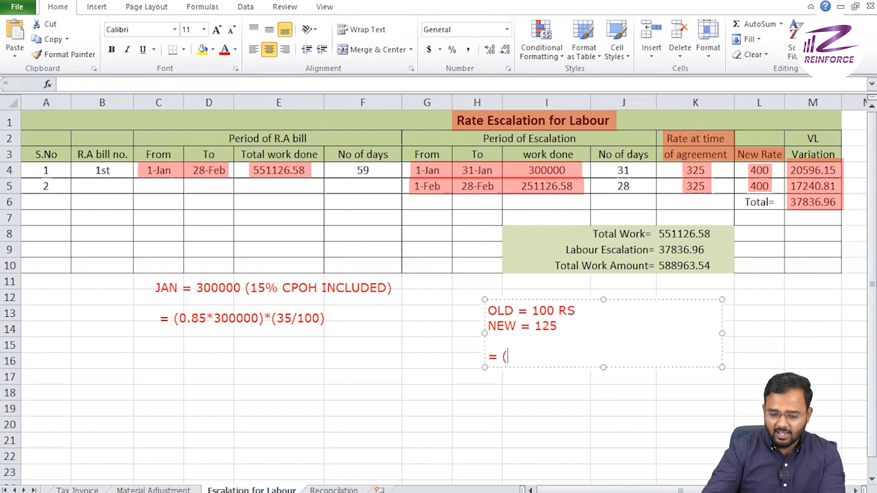
key(BackSpace)
key(BackSpace)
key(BackSpace)
key(BackSpace)
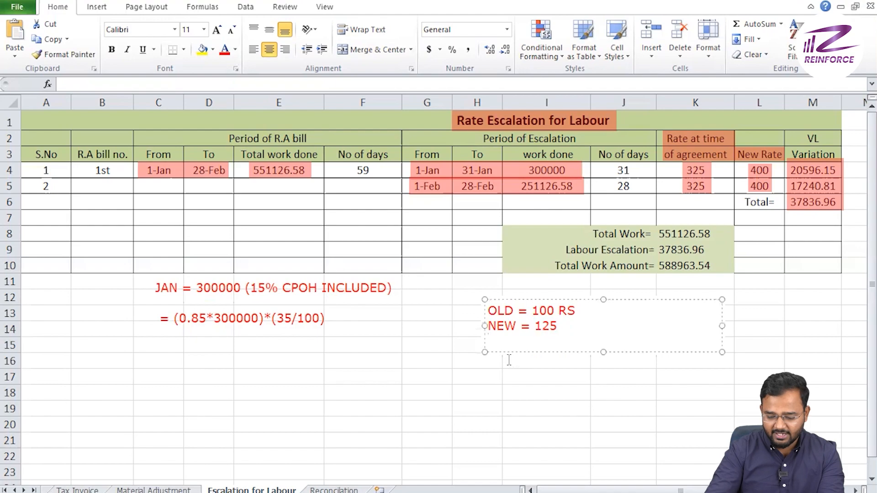
Step: Leave a blank line in the old/new rate note and add "VARIATION = (125-100)/100 = 0.25" beneath it
key(Return)
text(VARI)
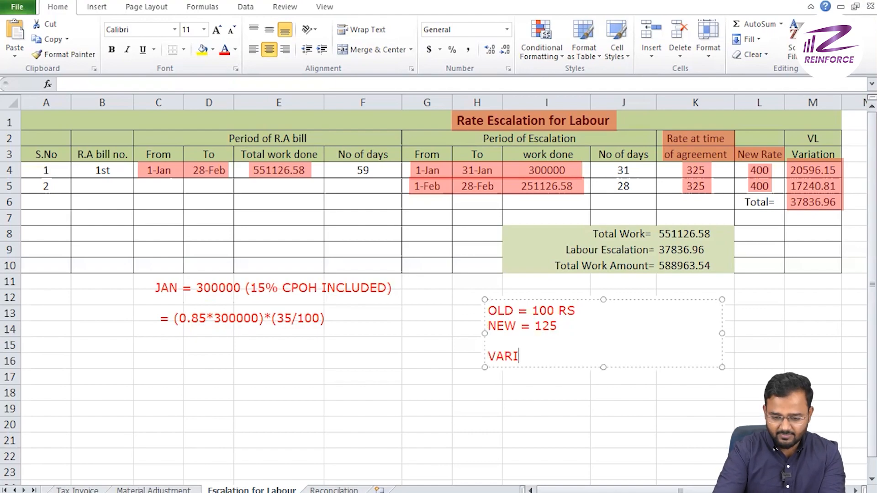
text(ATION = )
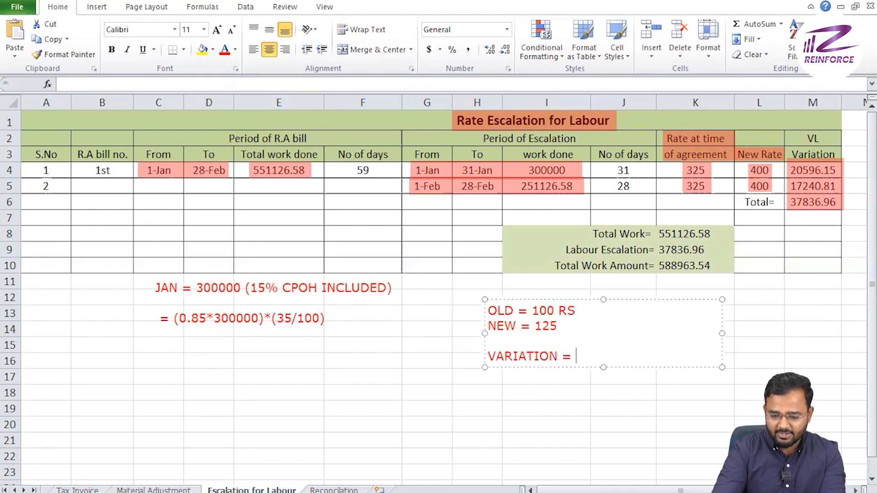
text(()
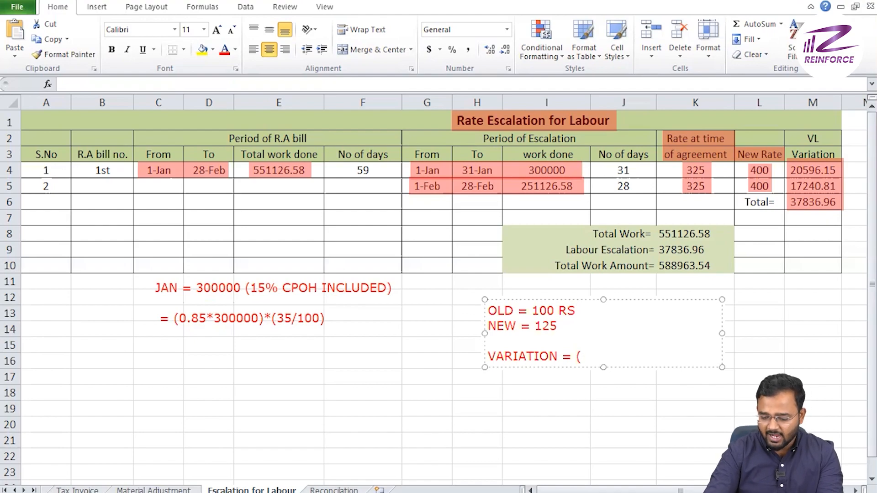
text(125-)
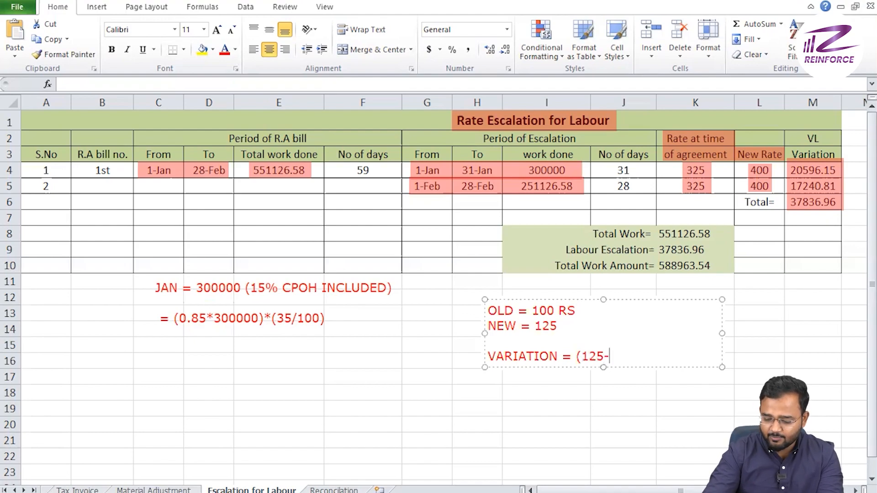
text(100))
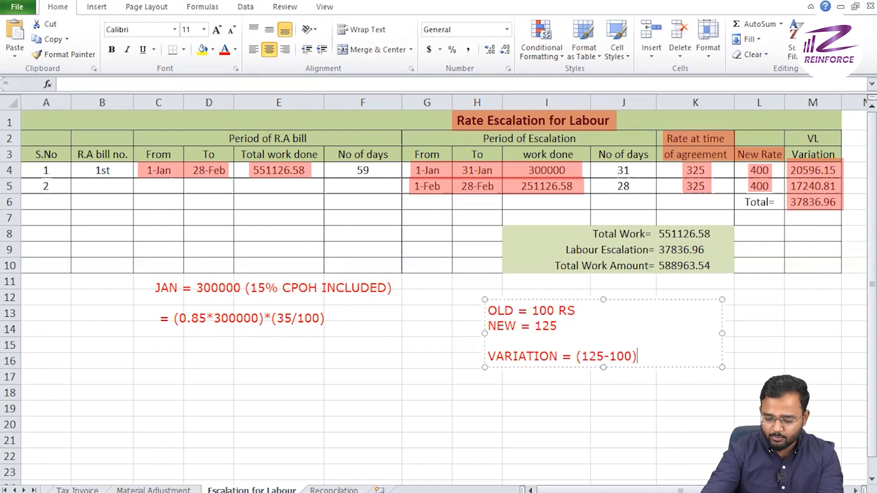
text(/100 =)
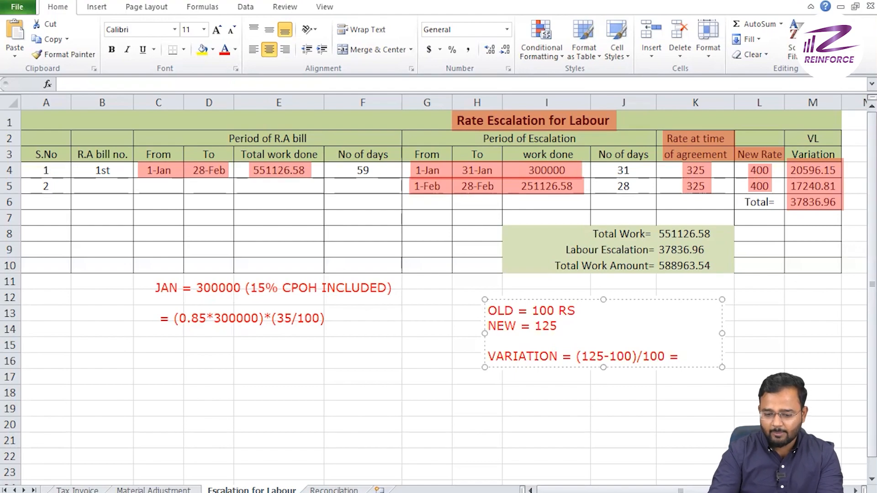
text( 0.25)
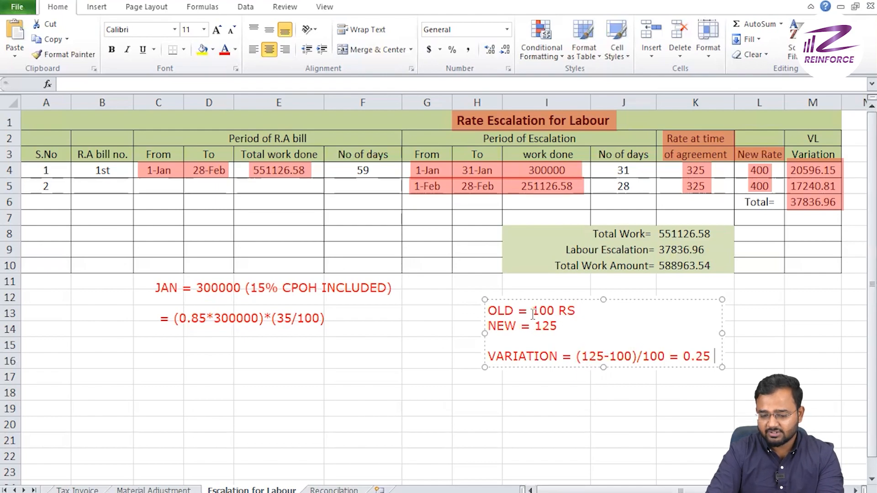
Step: Highlight the old rate, the new rate and the expression (125-100)/100 in turn within the variation note
drag(532, 311, 584, 310)
drag(534, 327, 575, 327)
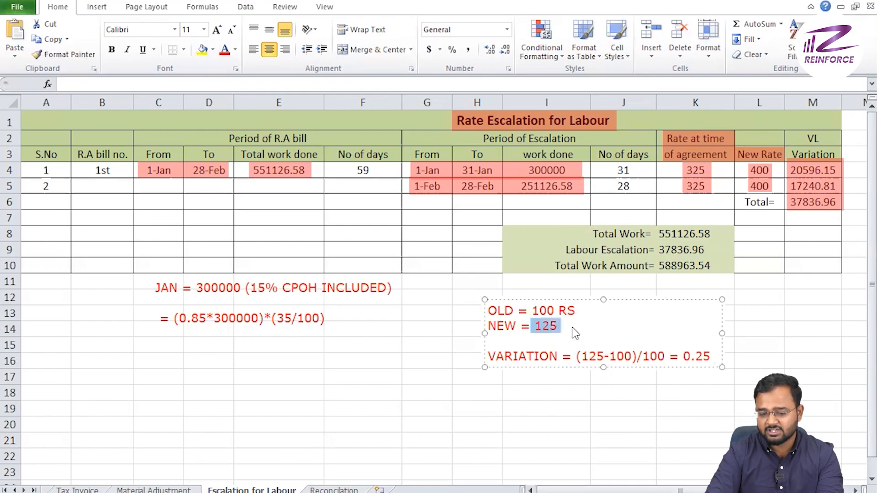
click(573, 327)
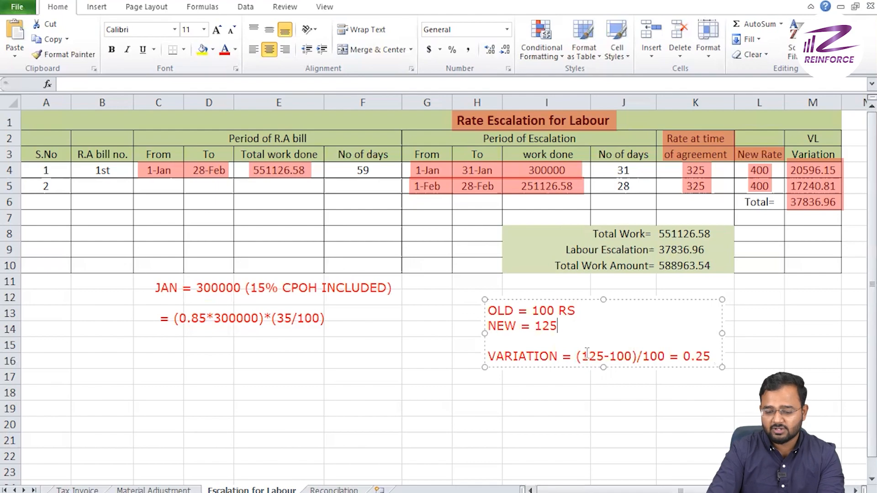
drag(576, 357, 676, 363)
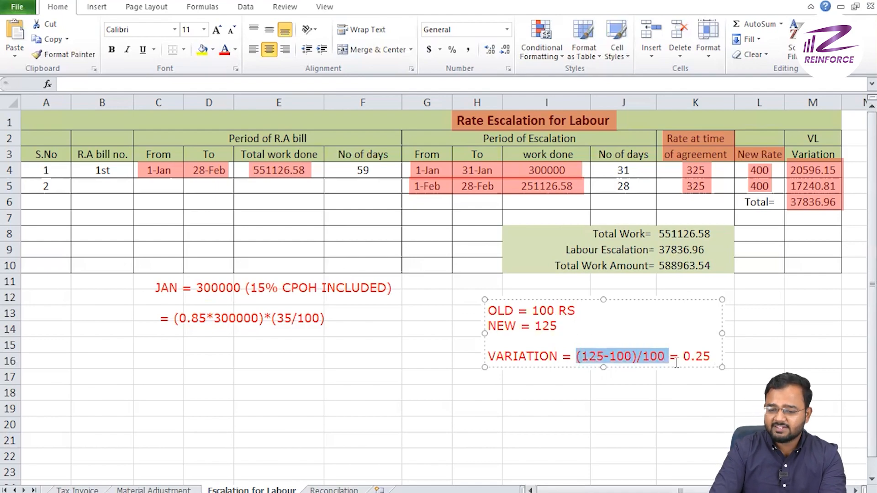
Step: Examine the January variation formula in M4, highlighting 0.85*I4, (35/100) and the rate-difference term ((L4-K4)/K4) in turn, and leave it as is
click(821, 176)
double_click(818, 173)
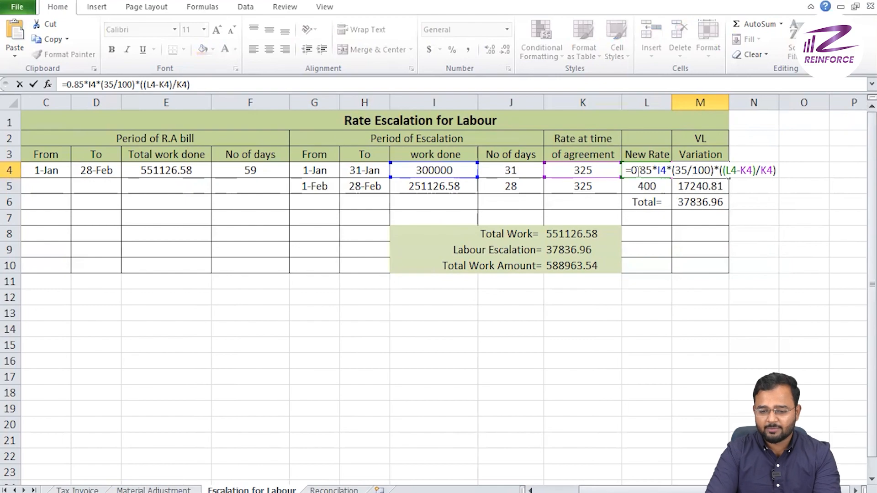
drag(630, 170, 667, 169)
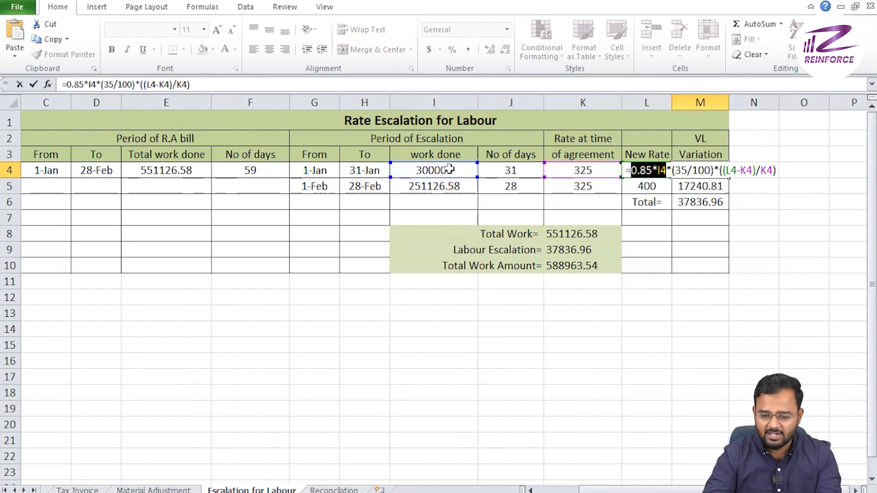
drag(671, 169, 715, 171)
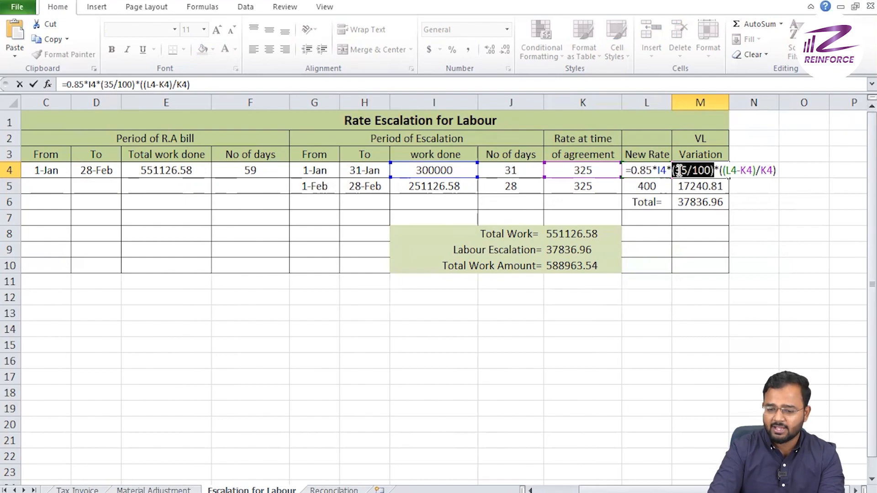
drag(675, 170, 752, 170)
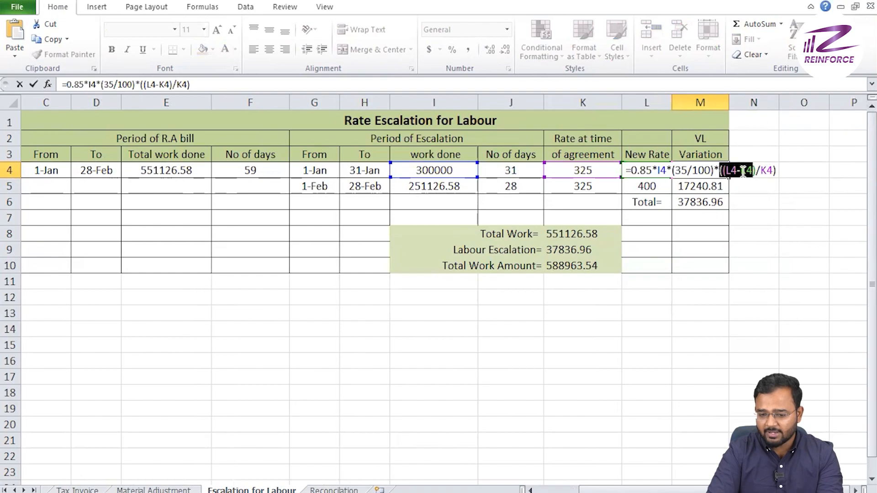
drag(725, 172, 775, 172)
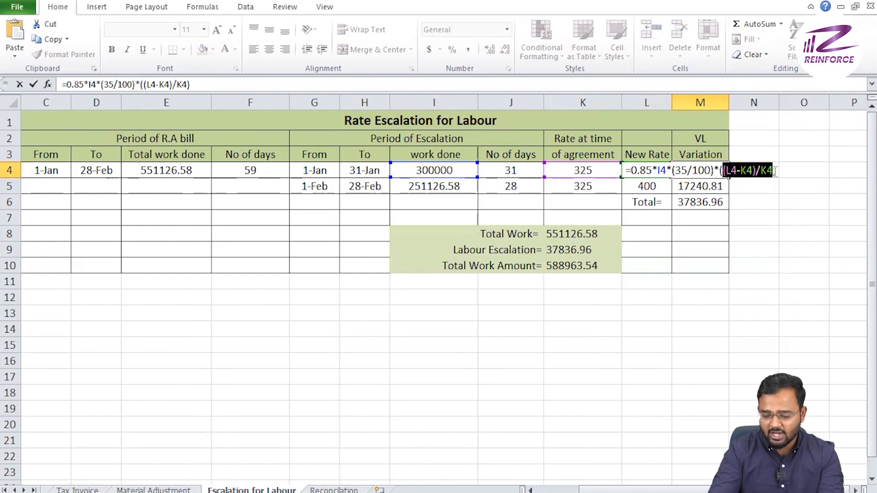
key(Return)
click(719, 171)
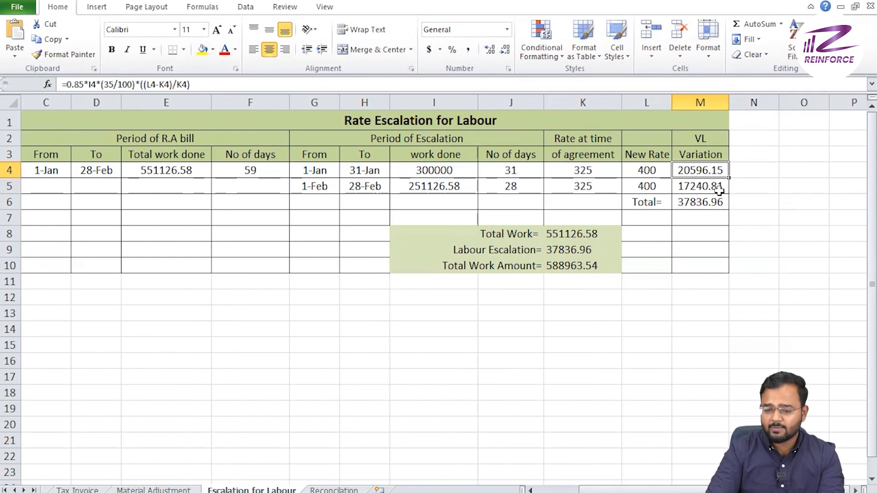
Step: Examine the whole February variation formula in M5 and close the cell without changing it
click(719, 190)
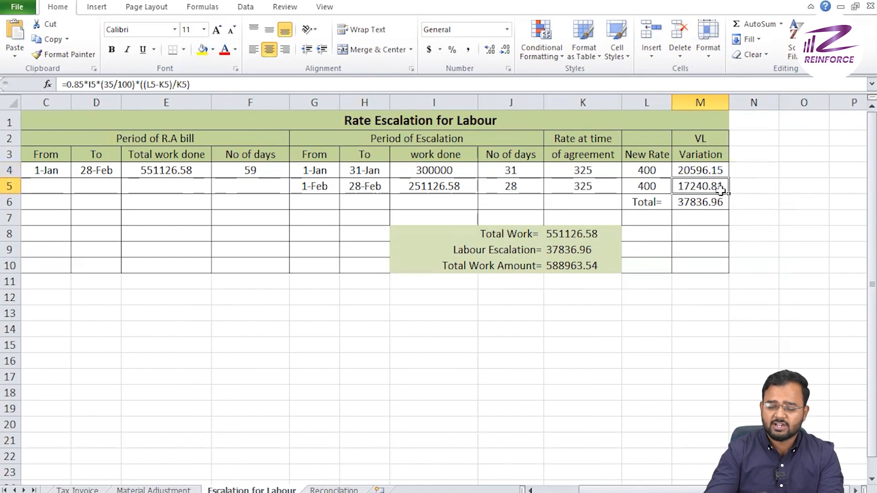
double_click(713, 187)
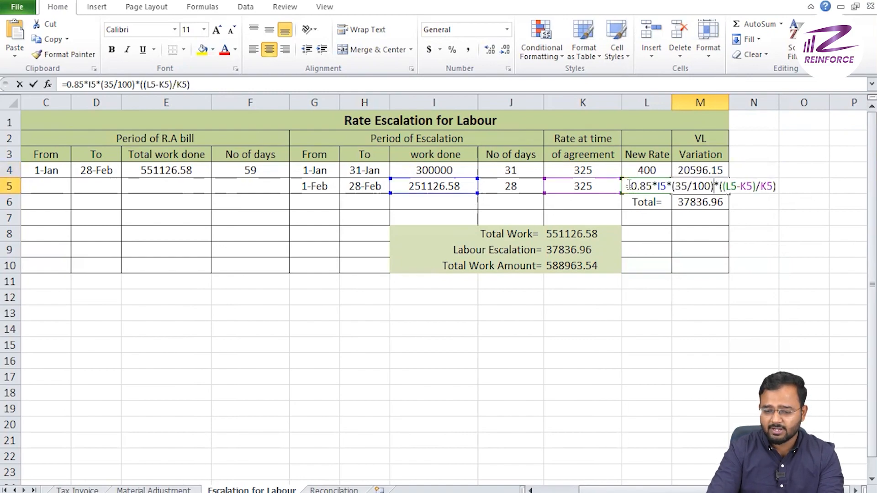
drag(629, 185, 781, 182)
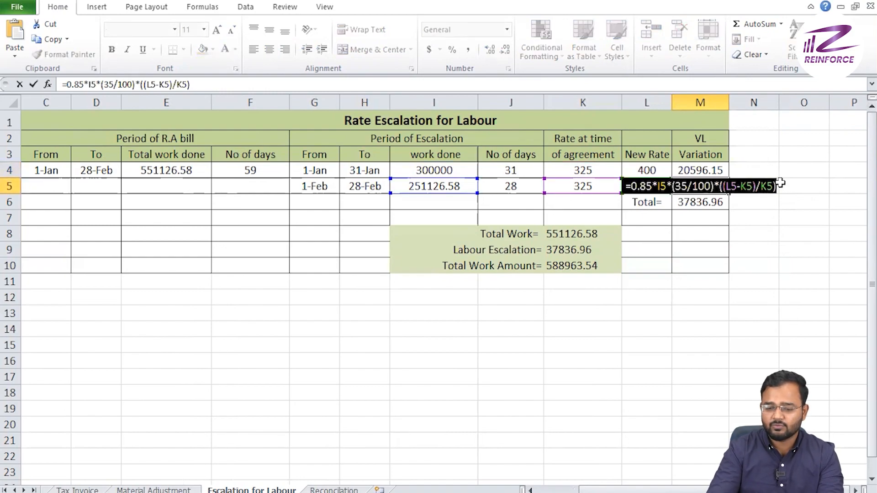
key(Return)
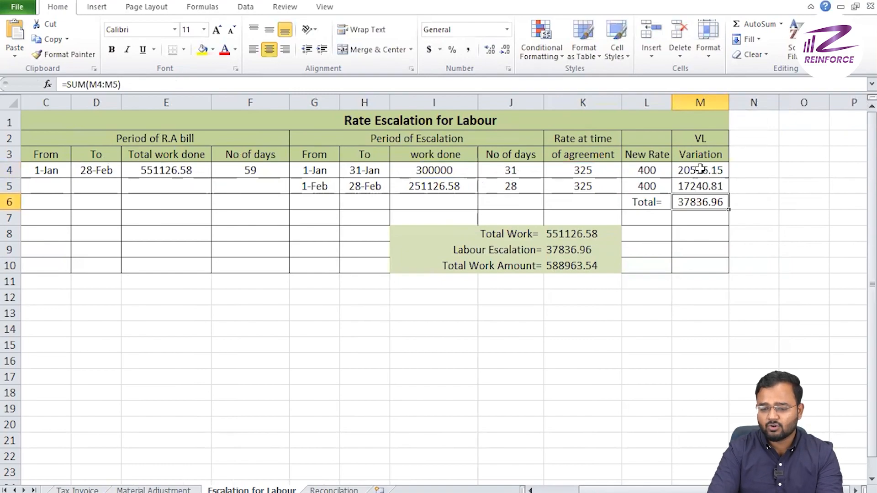
Step: Highlight the two monthly variations and their total, followed by the Total Work, Labour Escalation and Total Work Amount rows
drag(700, 169, 700, 185)
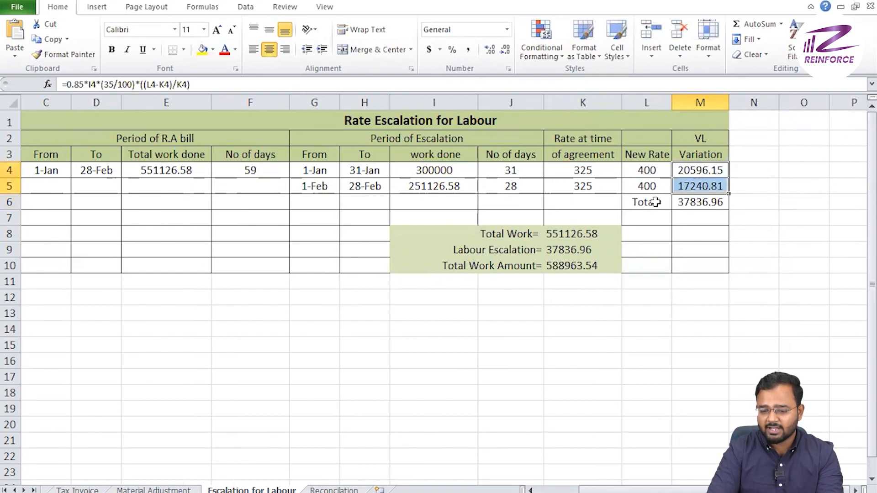
drag(656, 201, 720, 198)
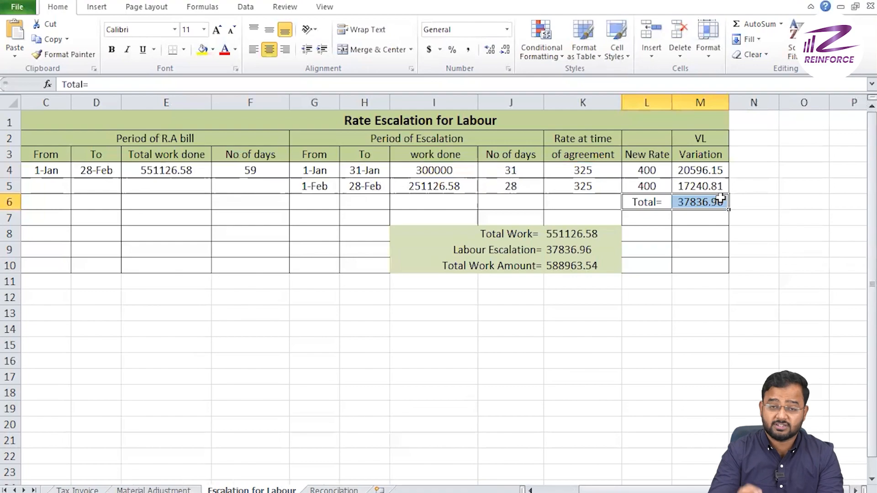
click(433, 234)
drag(503, 235, 575, 237)
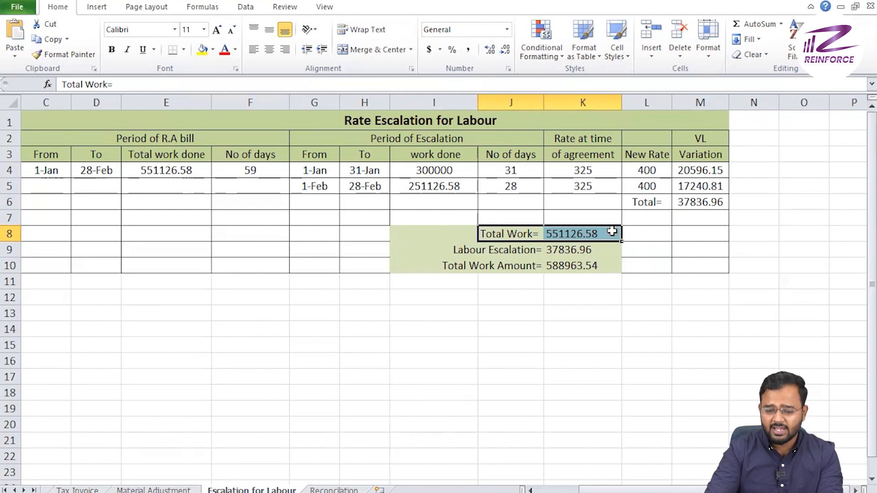
drag(479, 251, 608, 249)
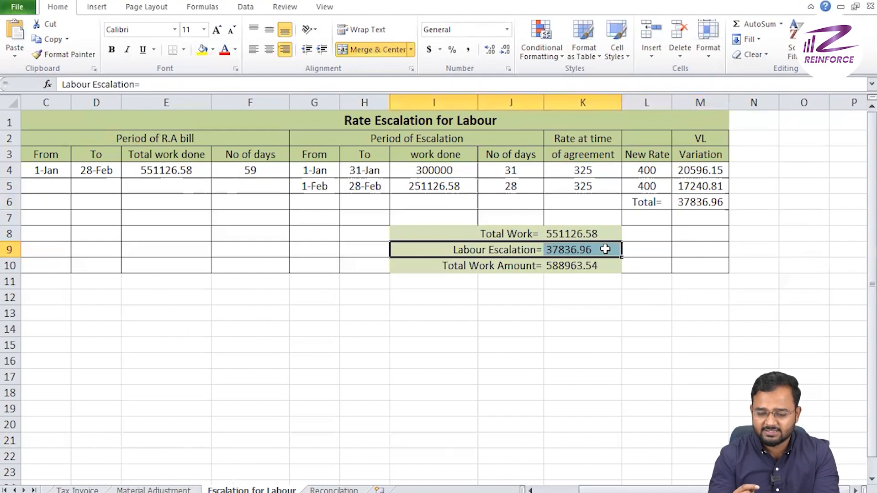
click(478, 268)
drag(478, 268, 591, 266)
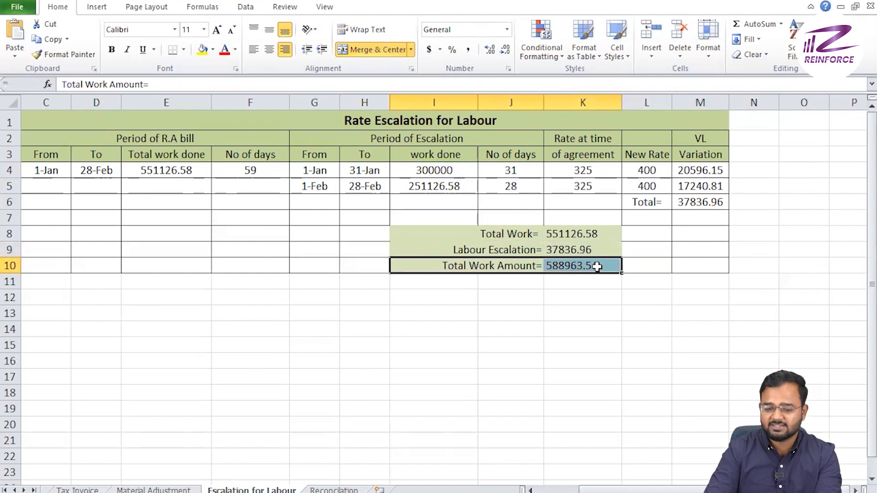